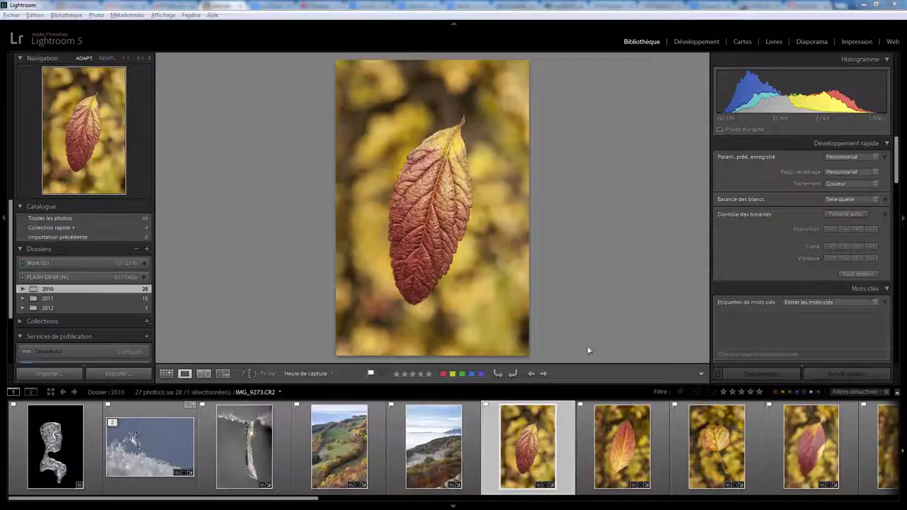
- Browse the autumn leaf photos in the filmstrip and settle on the red leaf IMG_9273
click(583, 446)
click(682, 443)
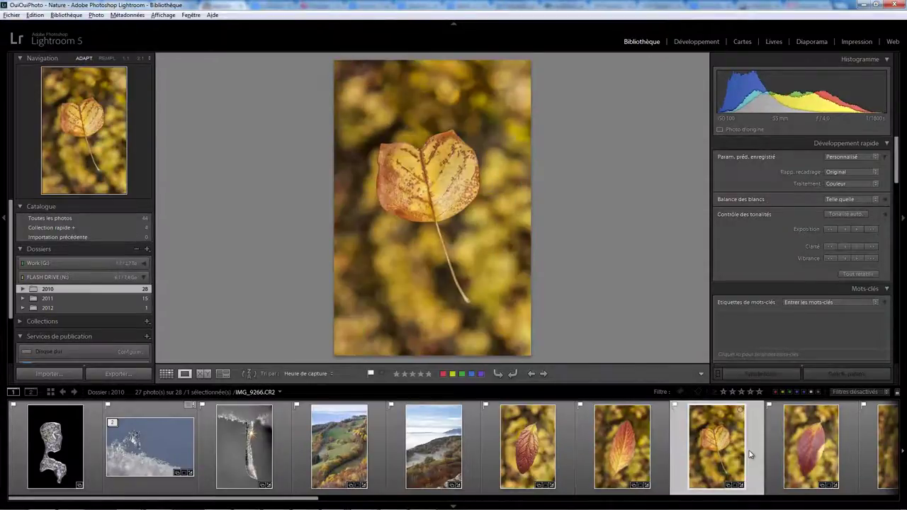
click(777, 449)
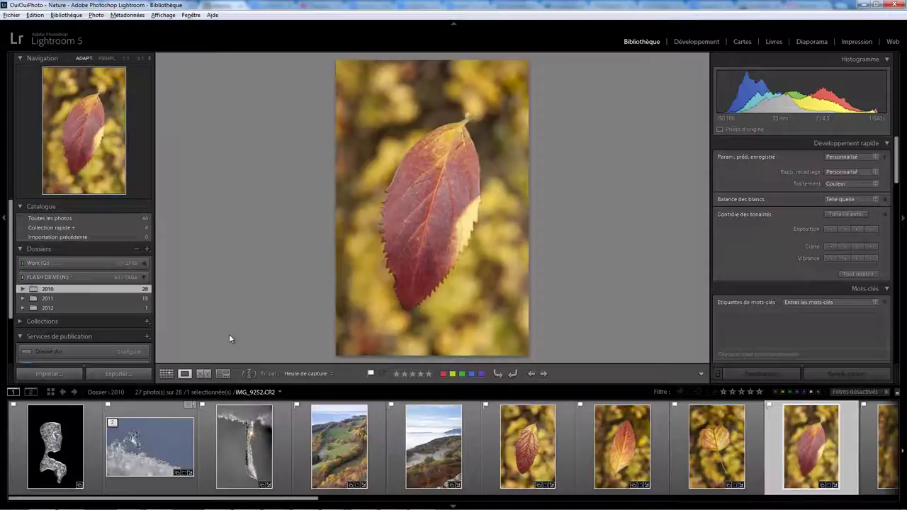
click(539, 461)
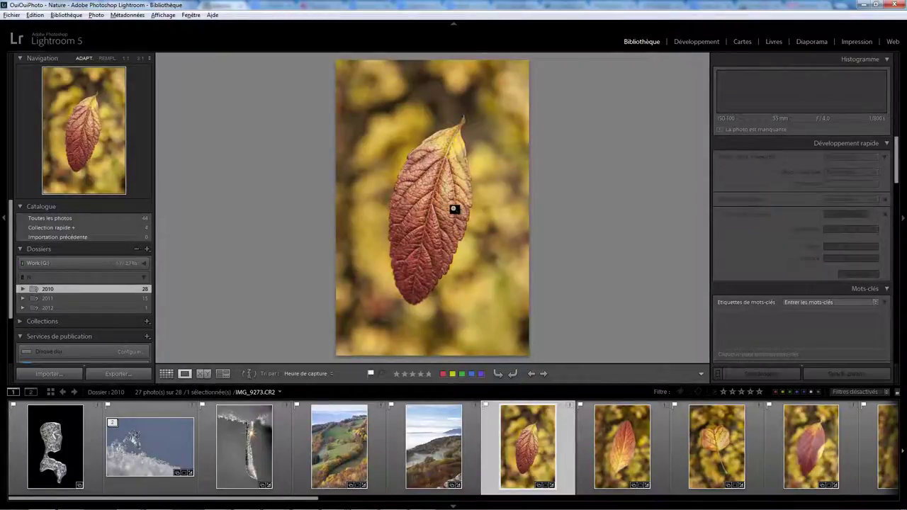
- Check Développement with the drive offline, then again after reconnecting, ending back in Bibliothèque
click(696, 42)
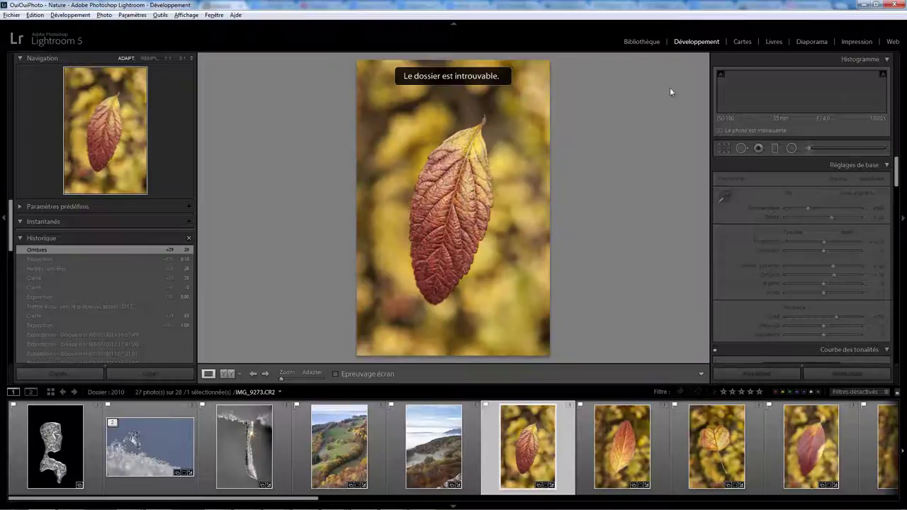
click(648, 41)
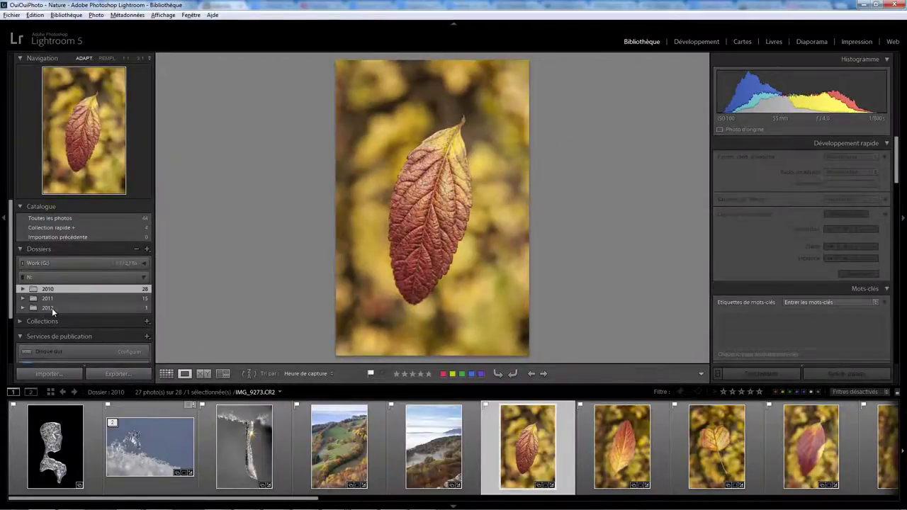
click(690, 42)
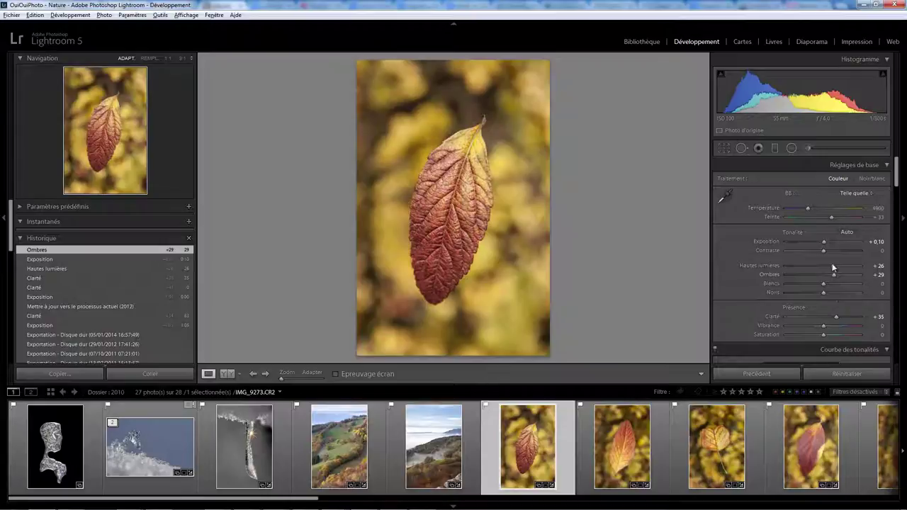
click(644, 41)
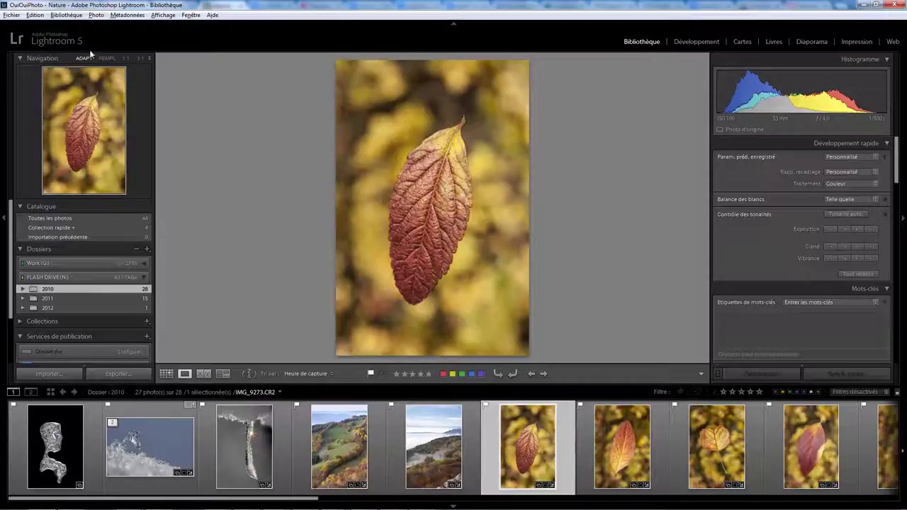
- Create a smart preview for IMG_9273 from the 'Photo d'origine' status under the histogram
click(66, 15)
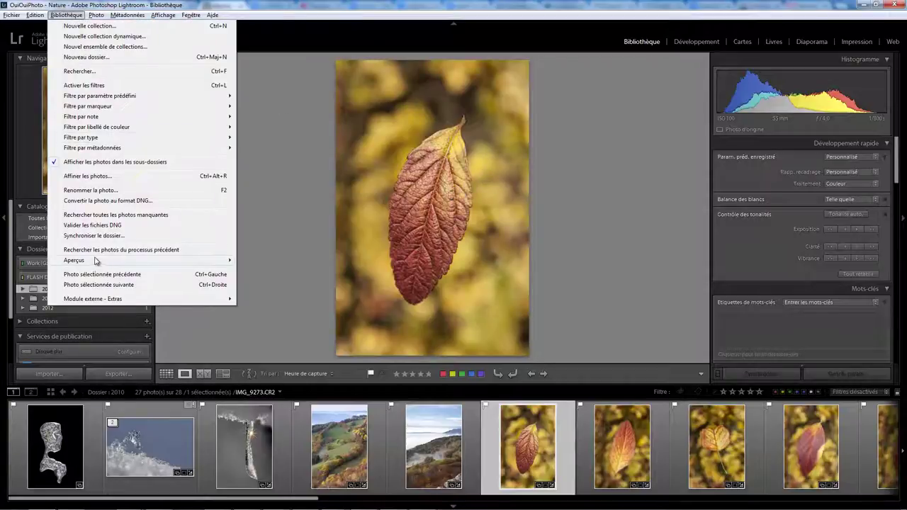
mouse_move(142, 261)
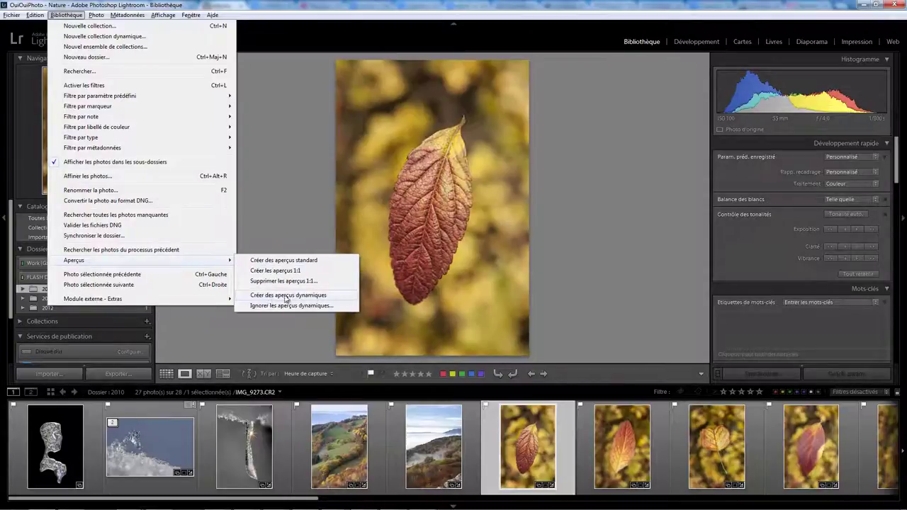
click(609, 182)
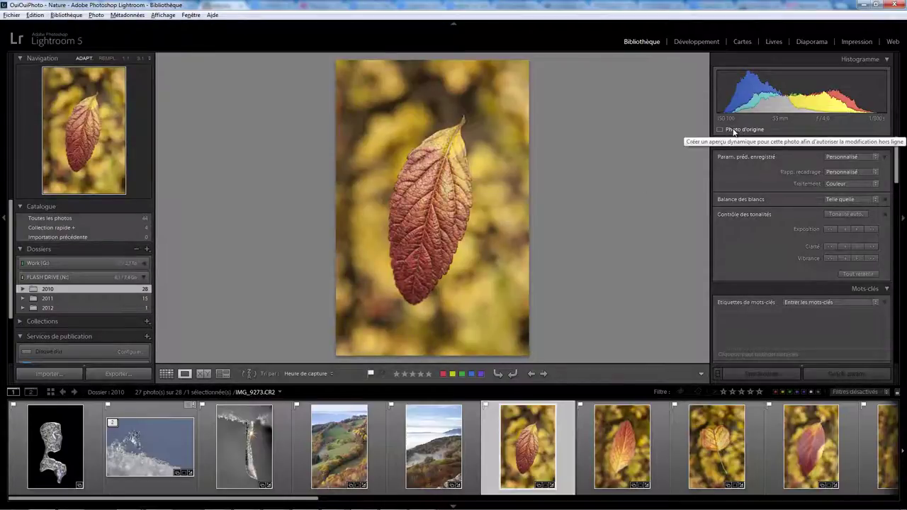
mouse_move(743, 130)
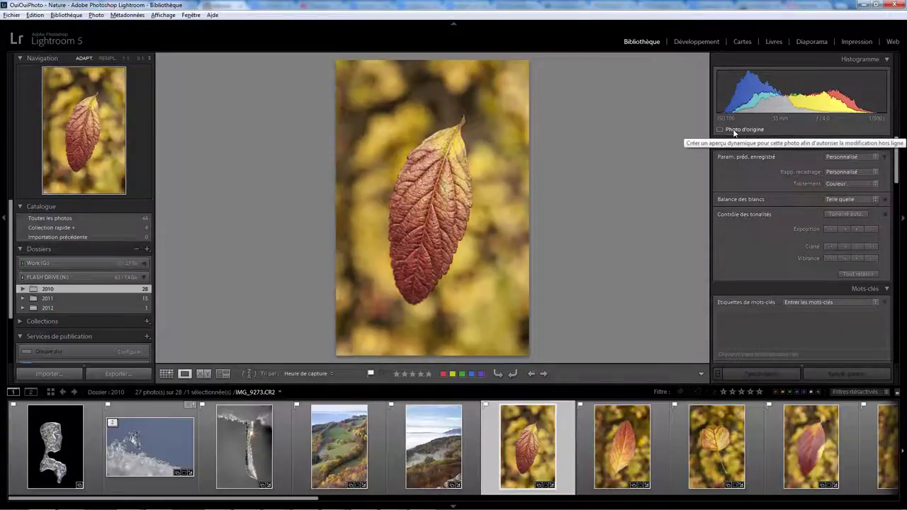
click(734, 130)
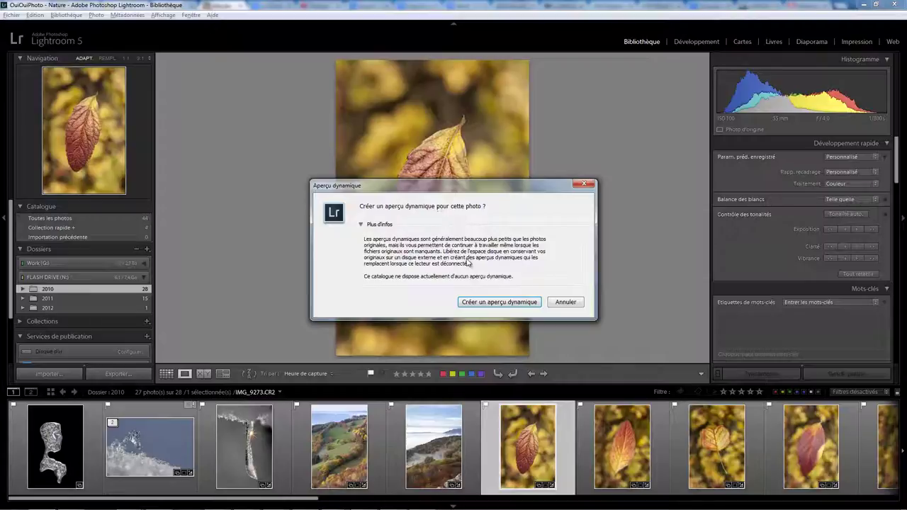
click(506, 303)
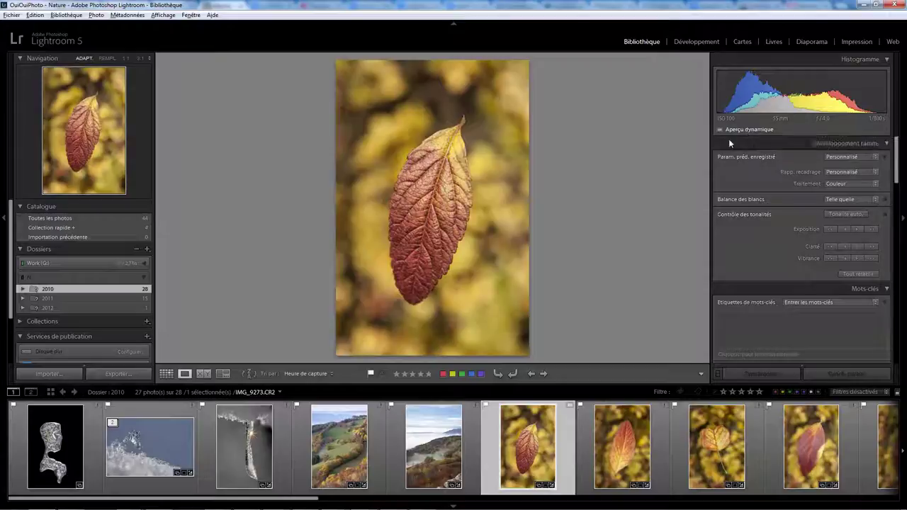
- In Développement, convert the leaf to Noir/blanc with Clarté +97 and Hautes lumières raised
click(698, 42)
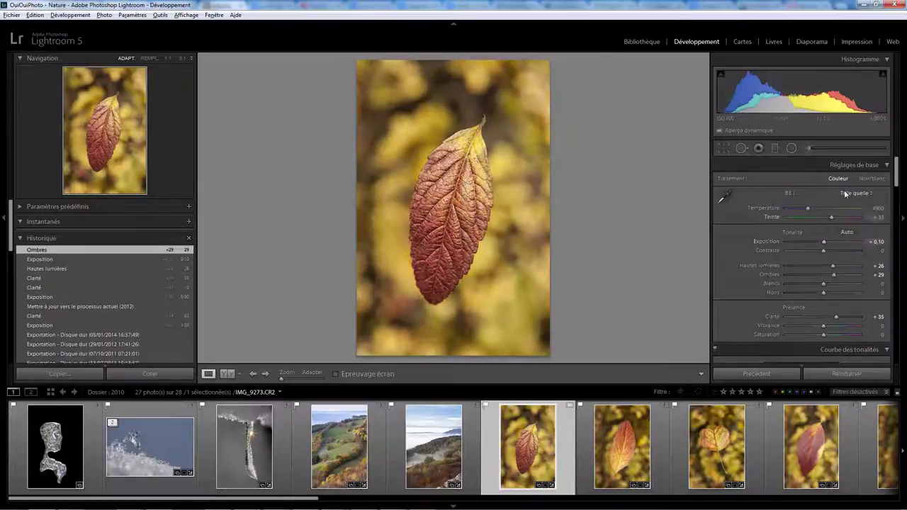
click(872, 179)
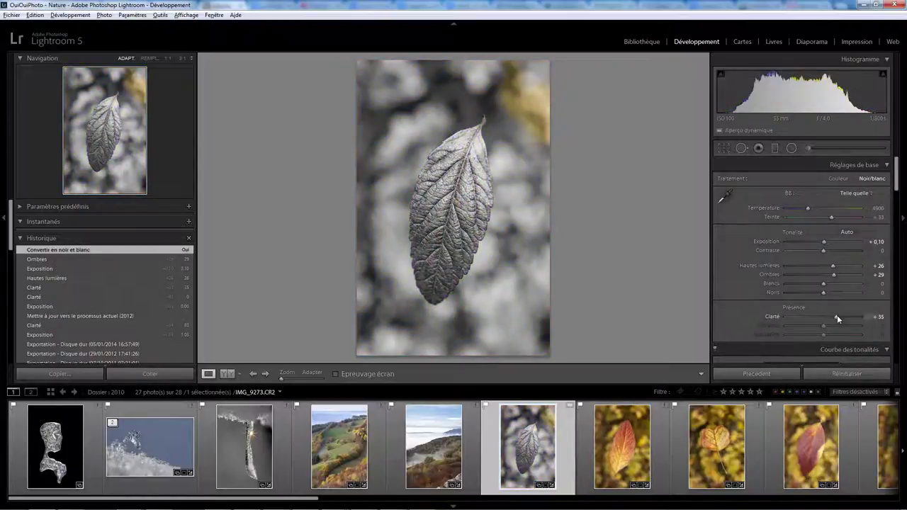
drag(837, 317, 861, 317)
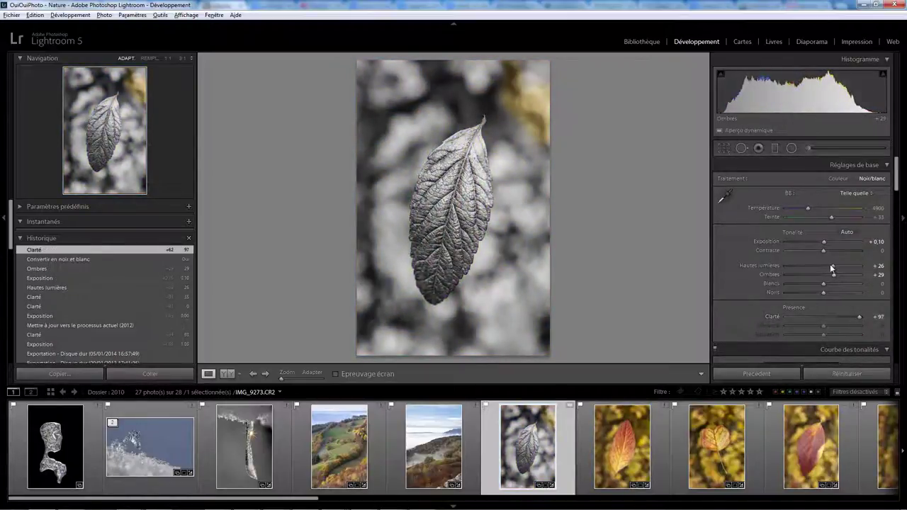
mouse_move(833, 267)
mouse_down()
mouse_move(797, 268)
mouse_move(850, 268)
mouse_move(836, 251)
mouse_up()
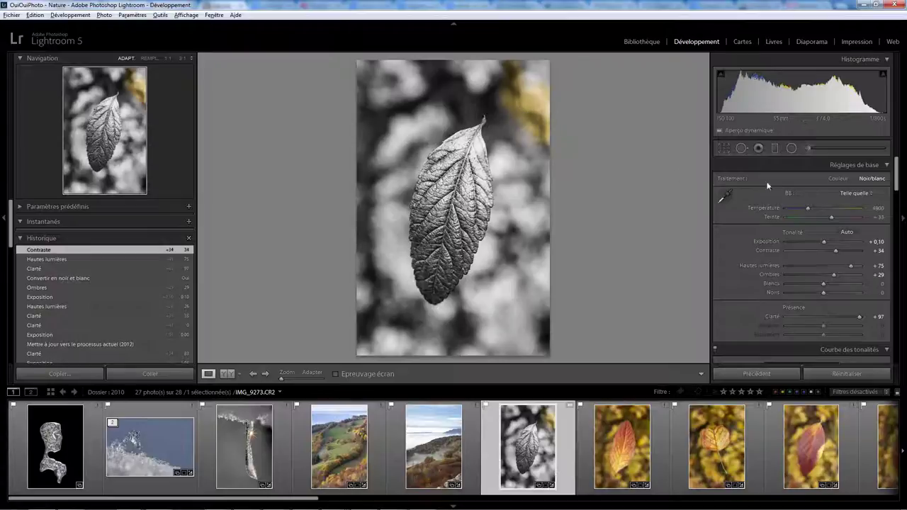
- Delete the yellow adjustment-brush pin on the background and finish with Terminé
click(741, 148)
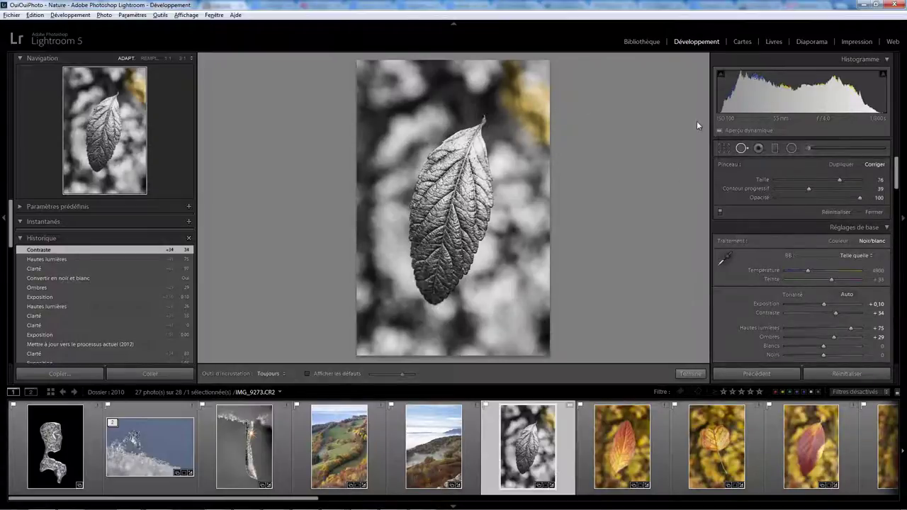
click(808, 148)
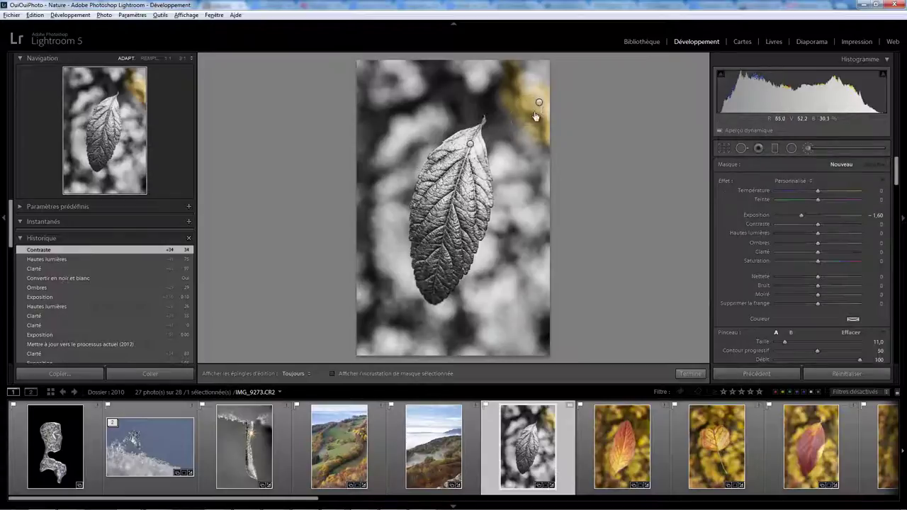
click(539, 103)
key(Delete)
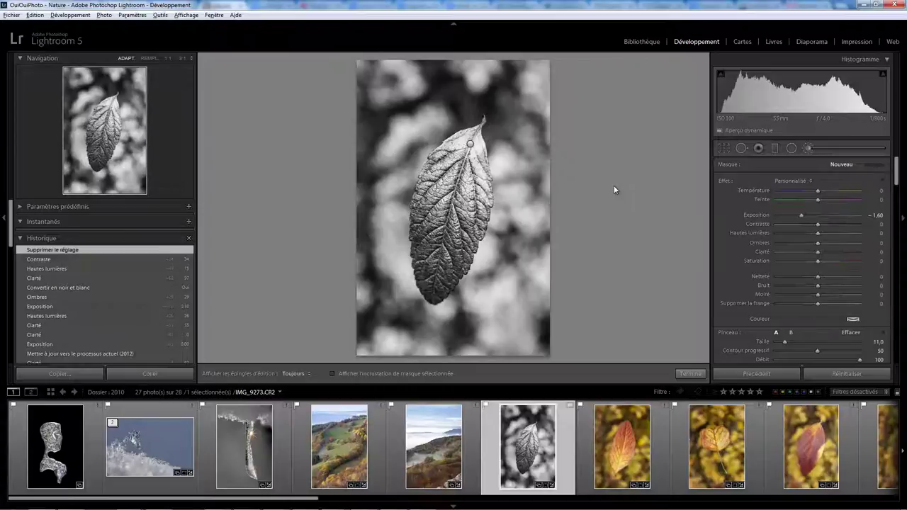
click(692, 374)
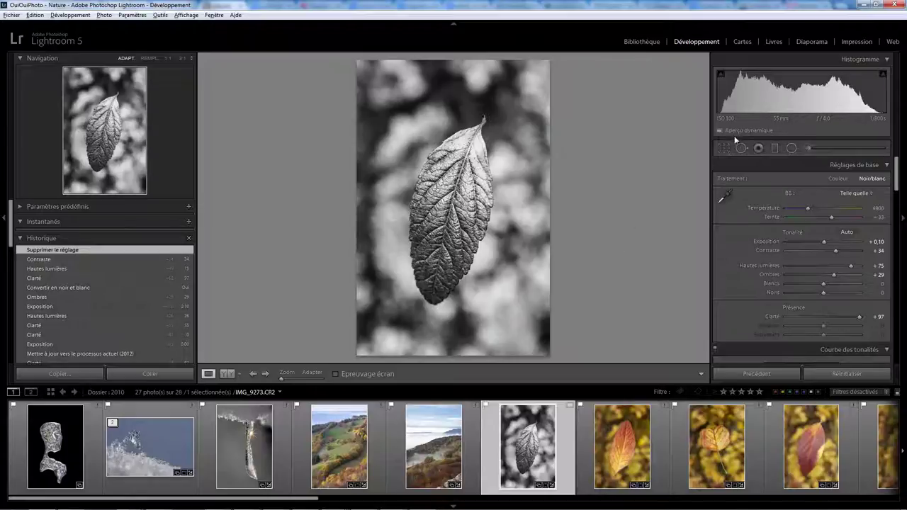
- Switch back to the Bibliothèque module
mouse_move(737, 130)
click(651, 42)
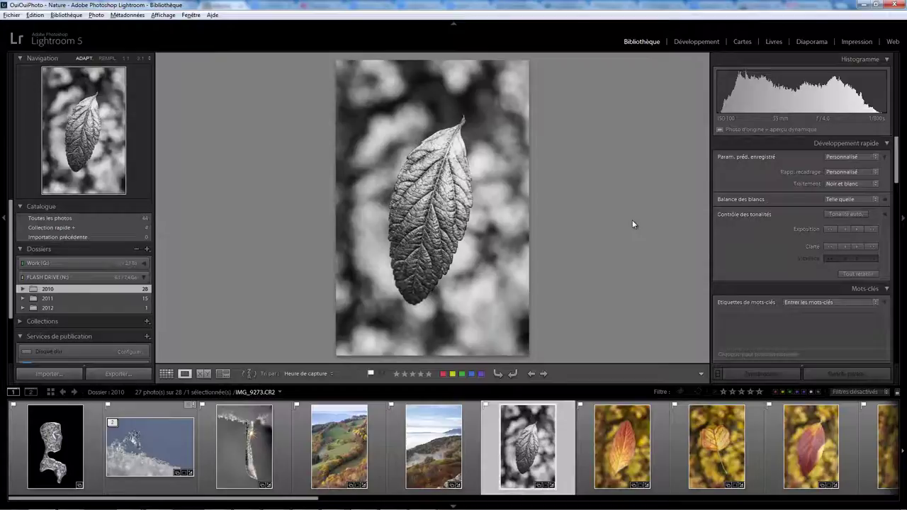
- Discard IMG_9273's smart preview with Ignorer l'aperçu dynamique under the histogram
click(753, 129)
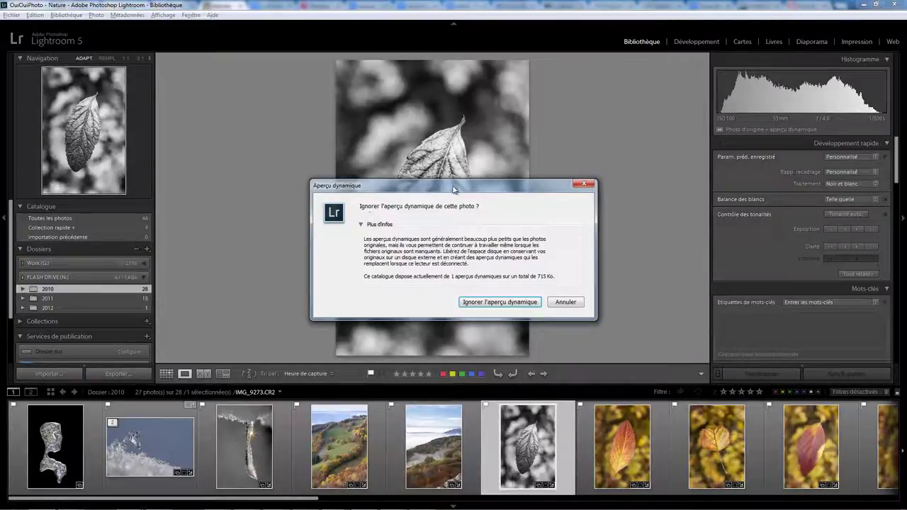
drag(455, 191, 445, 139)
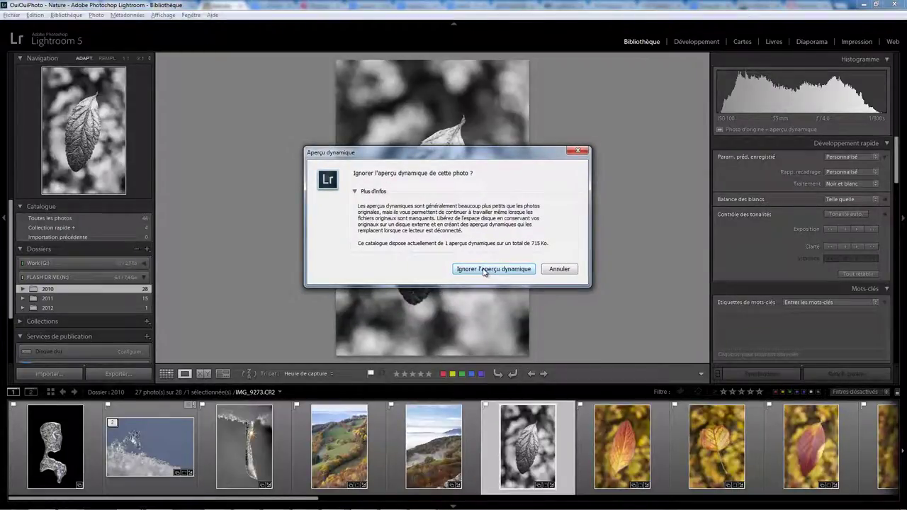
click(485, 271)
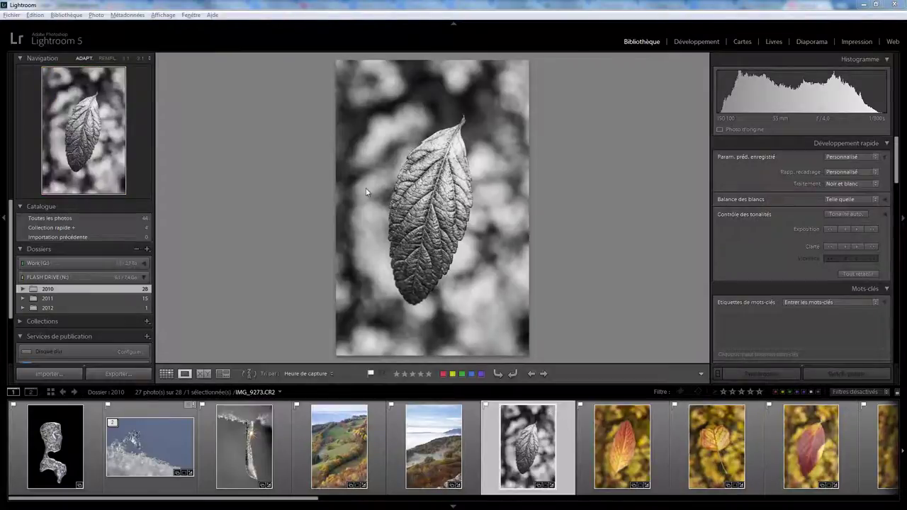
- Switch to Grid view and select IMG_9315 through the black-and-white leaf, three photos
click(168, 374)
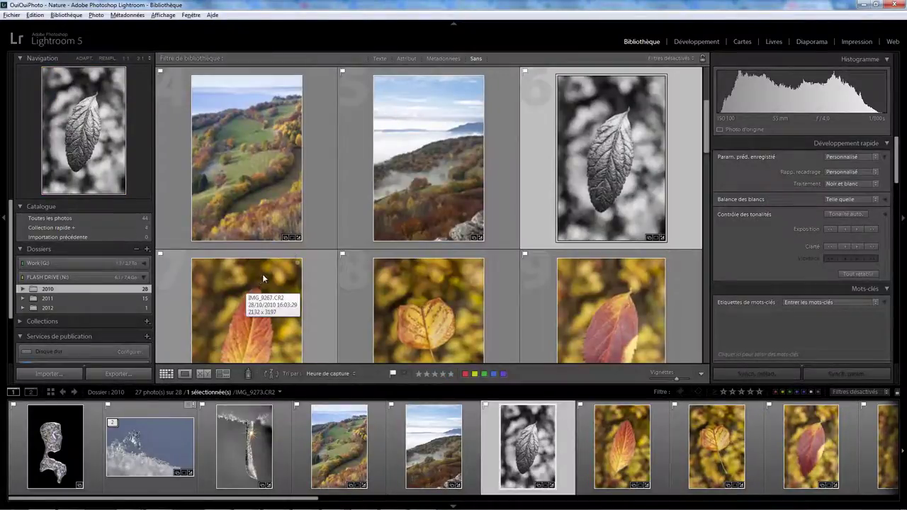
click(313, 225)
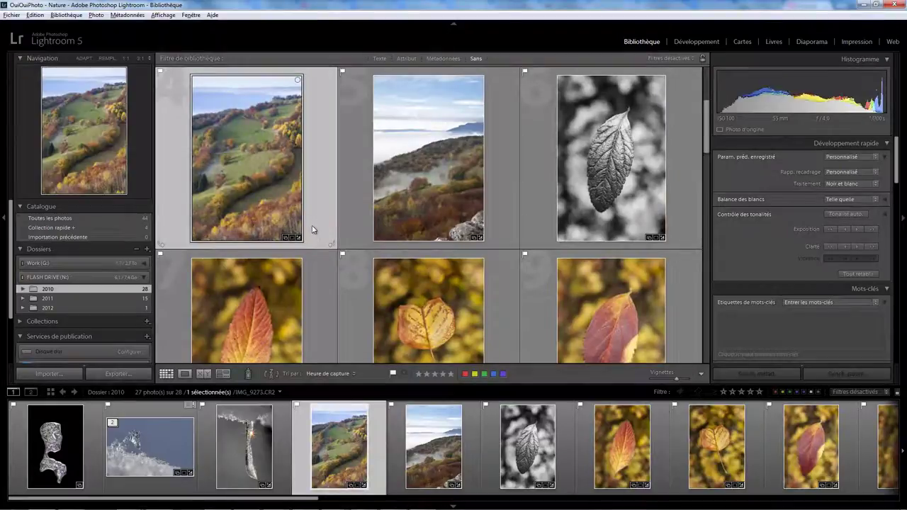
shift+click(537, 222)
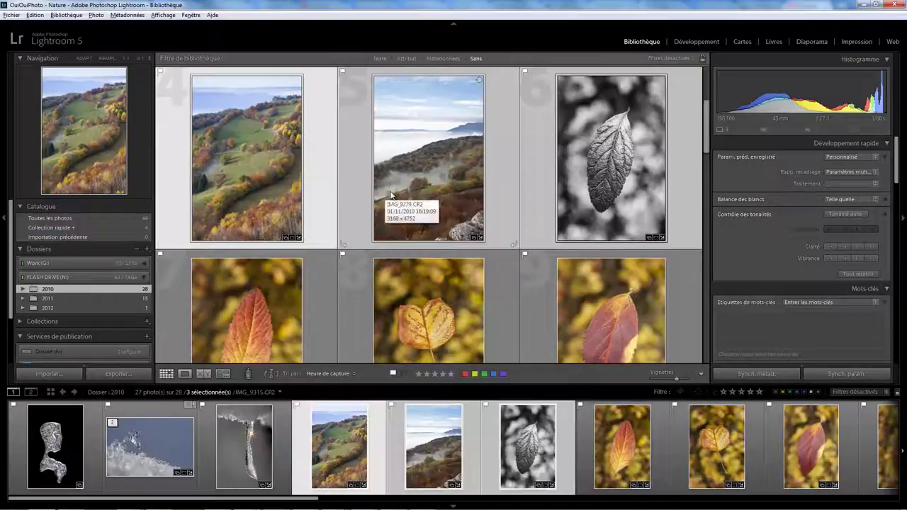
mouse_move(720, 129)
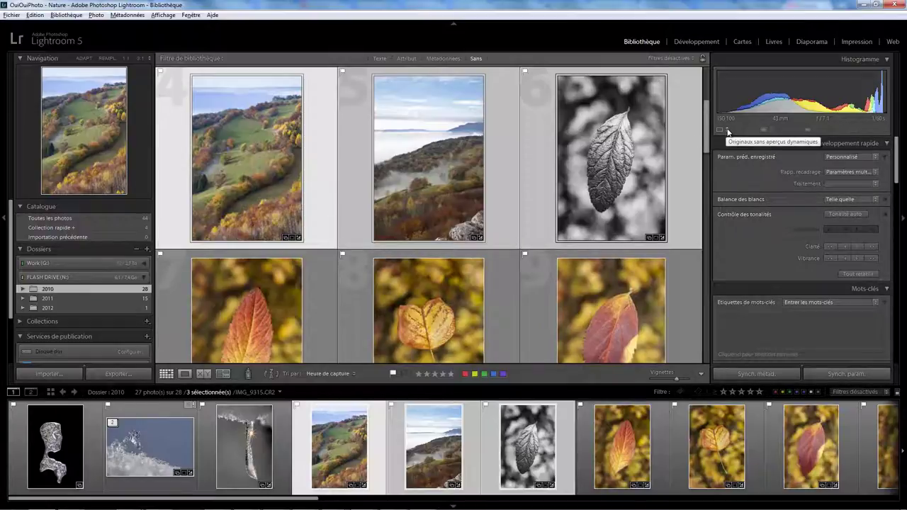
- Create 3 smart previews for the selection, then show Toutes les photos in the catalog
click(728, 131)
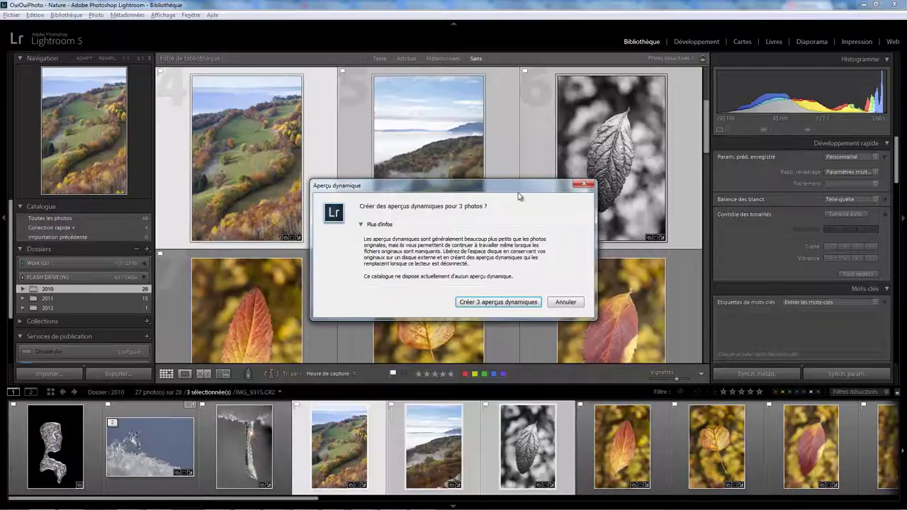
click(509, 302)
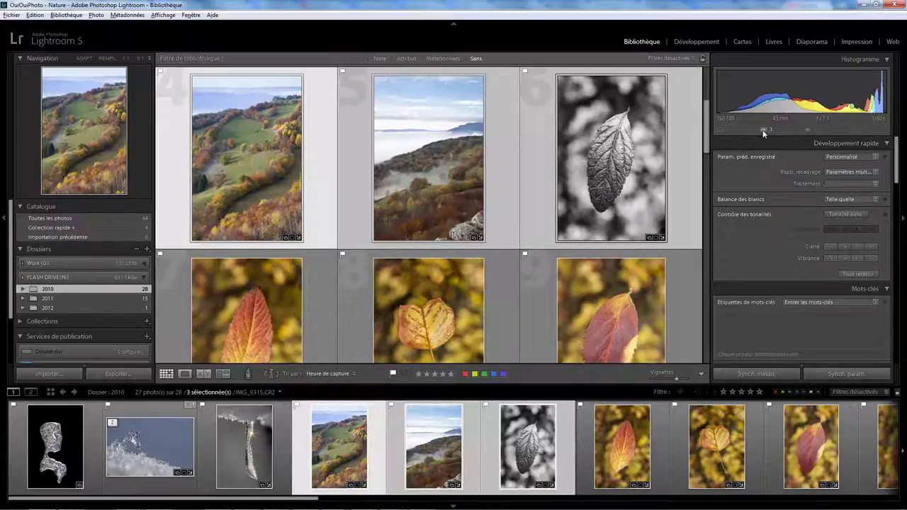
click(611, 205)
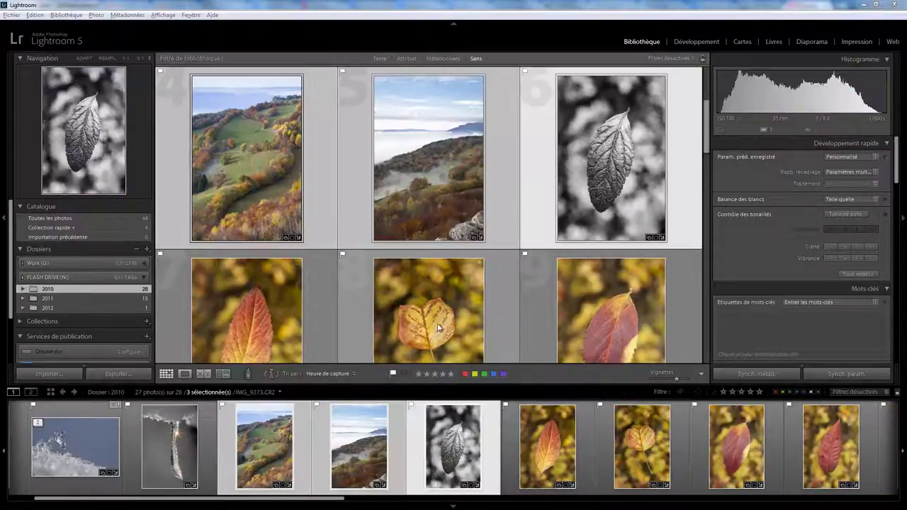
click(78, 217)
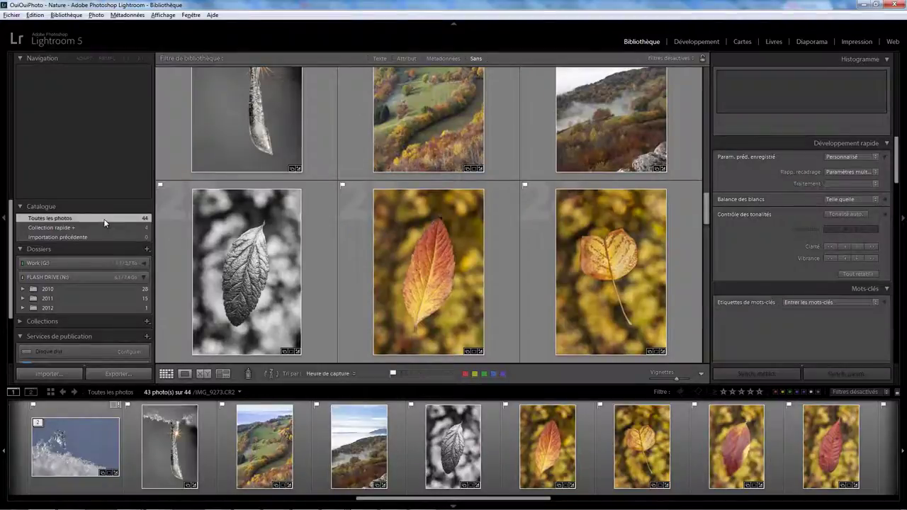
- Run Bibliothèque > Aperçus > Créer des aperçus dynamiques for all 43 catalog photos
click(65, 14)
mouse_move(74, 260)
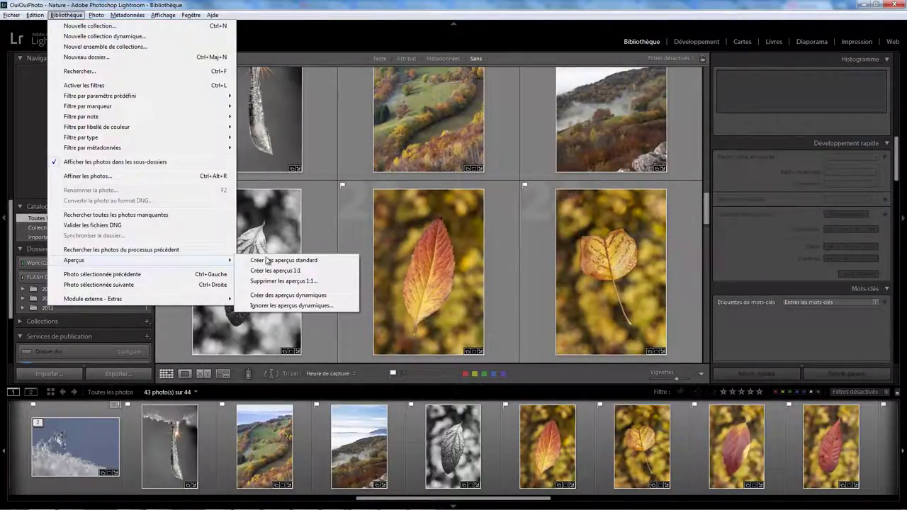
click(280, 295)
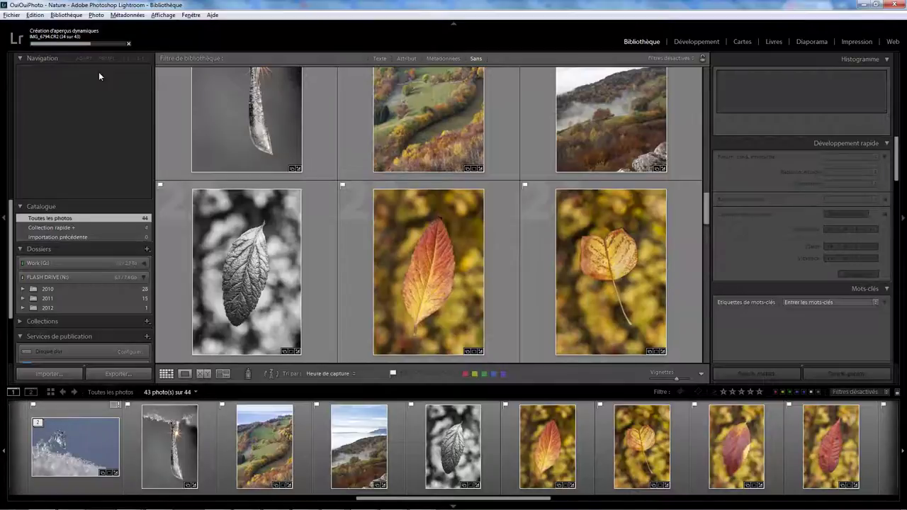
click(11, 15)
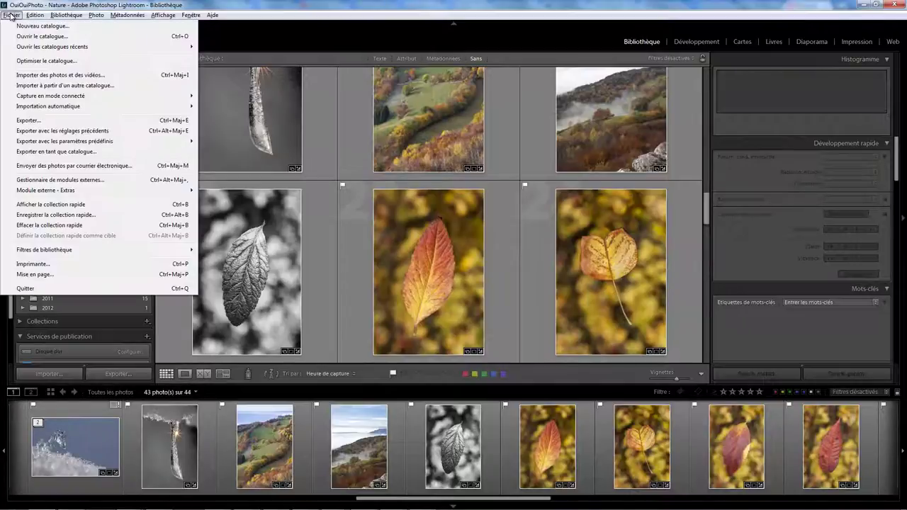
key(Escape)
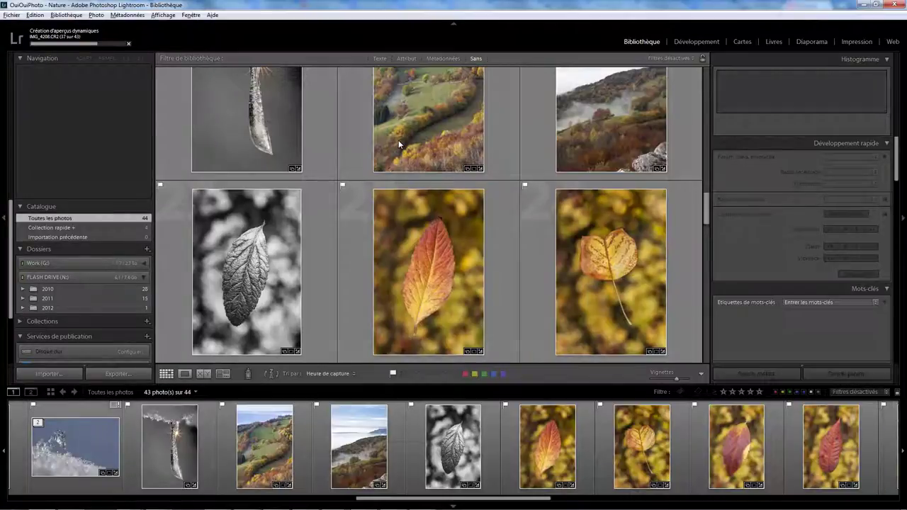
key(ctrl+shift+i)
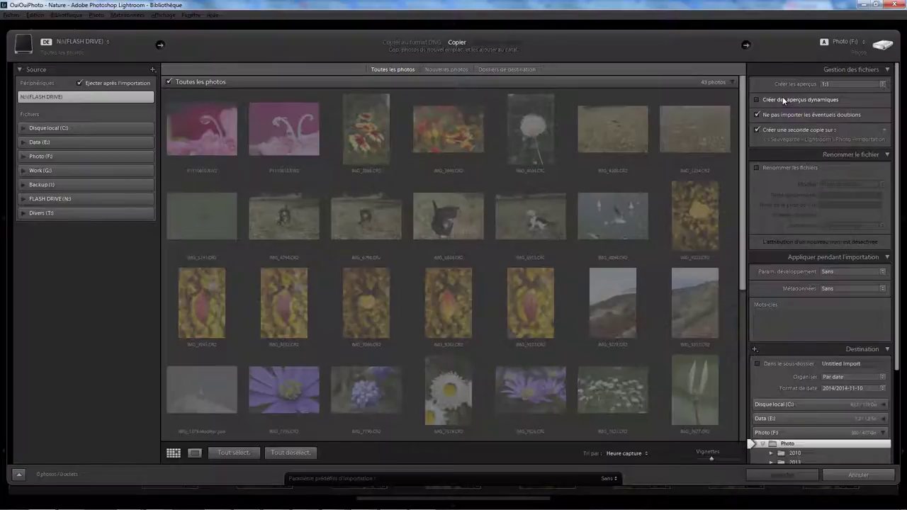
click(856, 477)
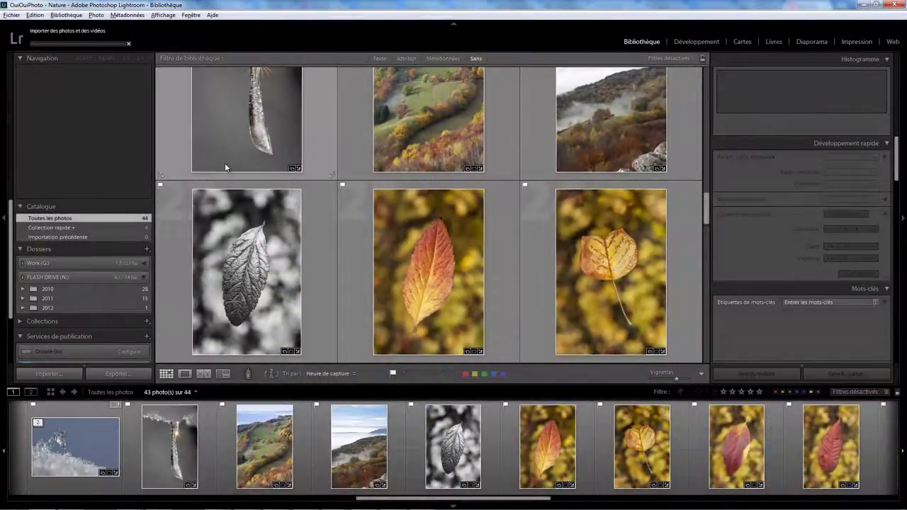
mouse_move(229, 171)
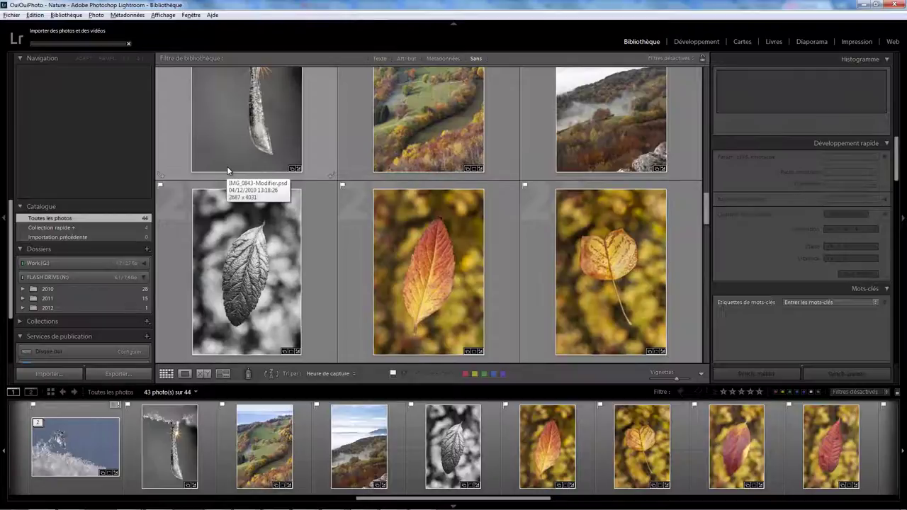
- Review the 2010 folder's 'Exporter ce dossier en tant que catalogue' options, then cancel
click(94, 290)
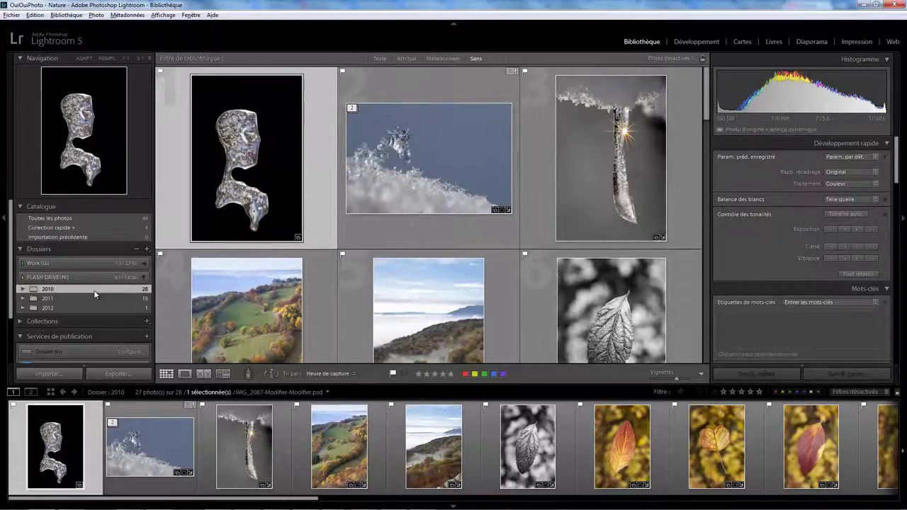
right_click(93, 290)
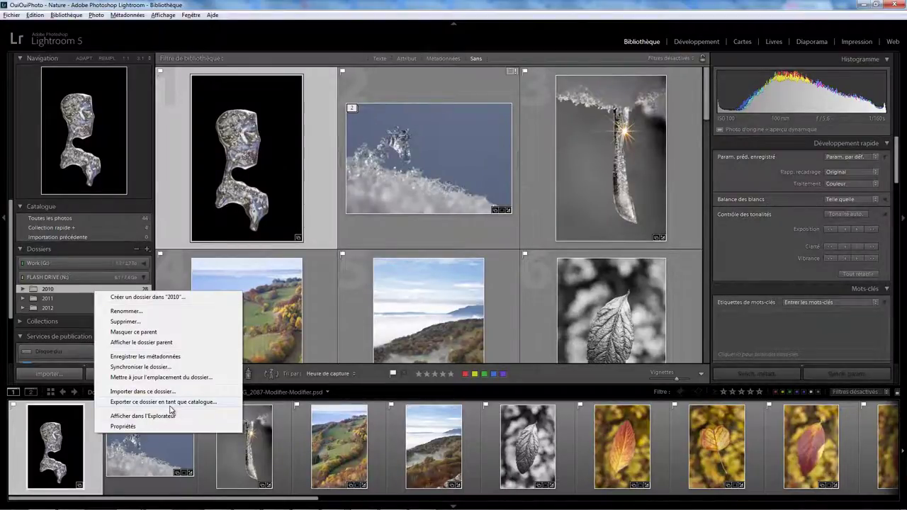
click(170, 402)
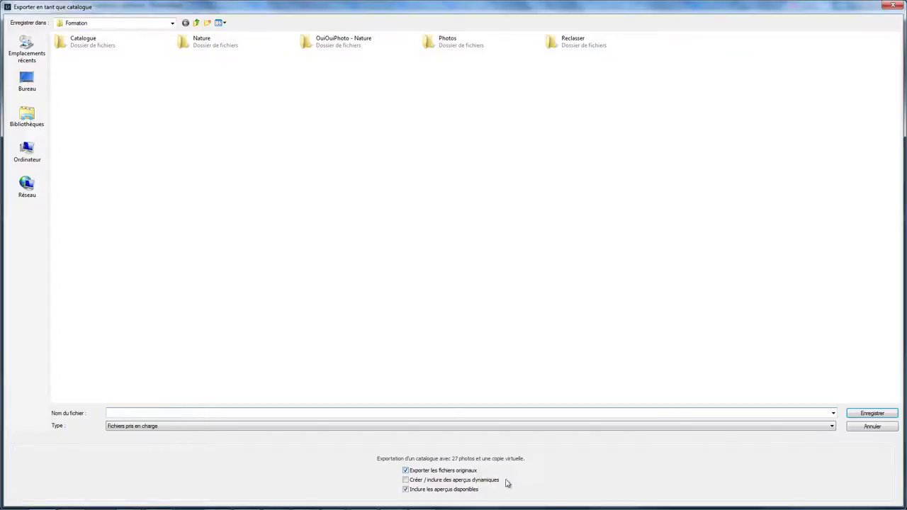
click(866, 427)
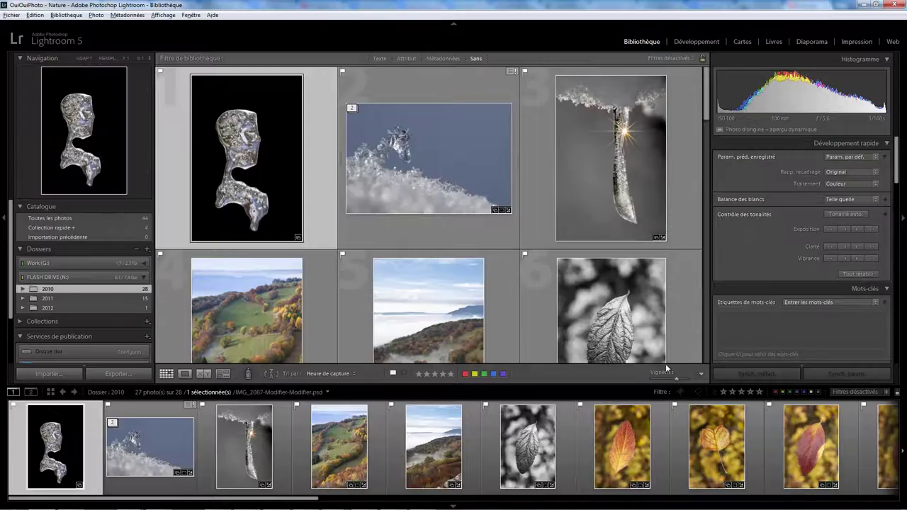